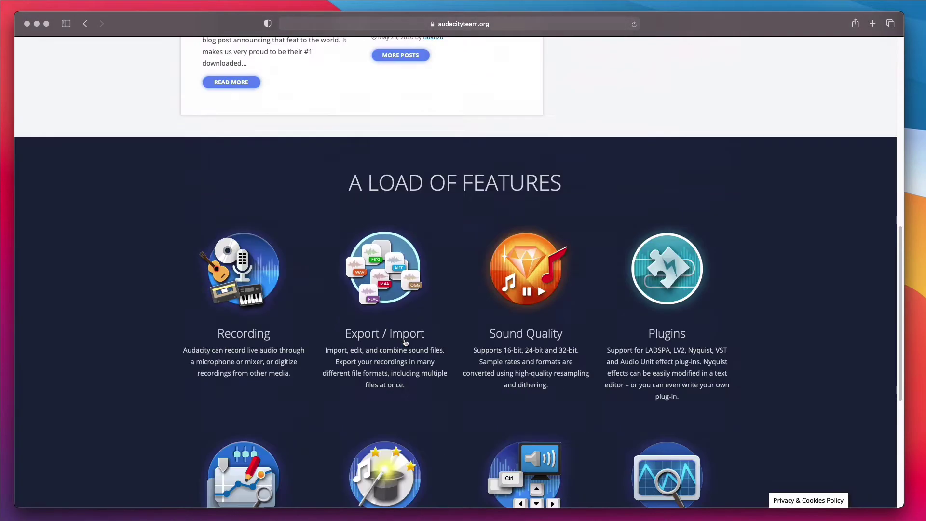
Scroll down and back up on the Fiverr homepage
scroll(410, 348, down, 4)
scroll(409, 347, up, 1)
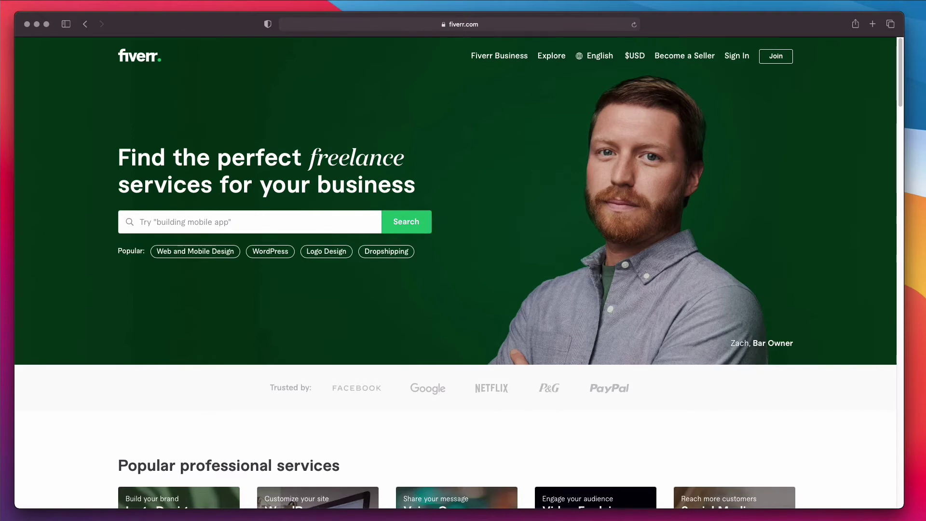
Search Fiverr for 'beat tags'
click(156, 225)
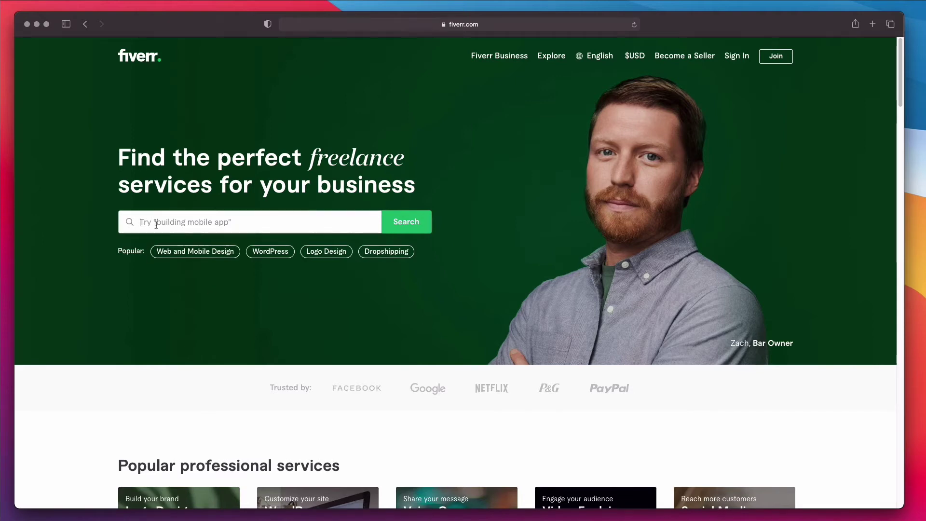
text(beat )
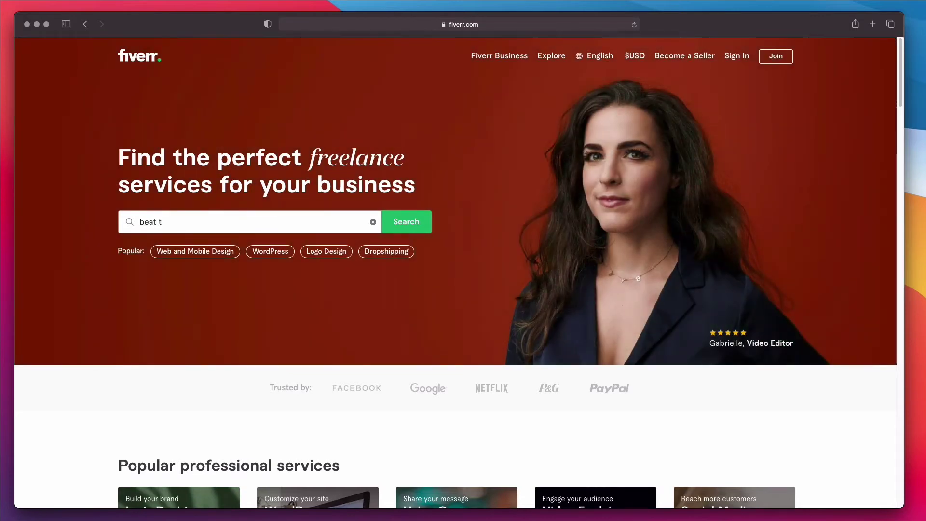
text(tags)
key(Return)
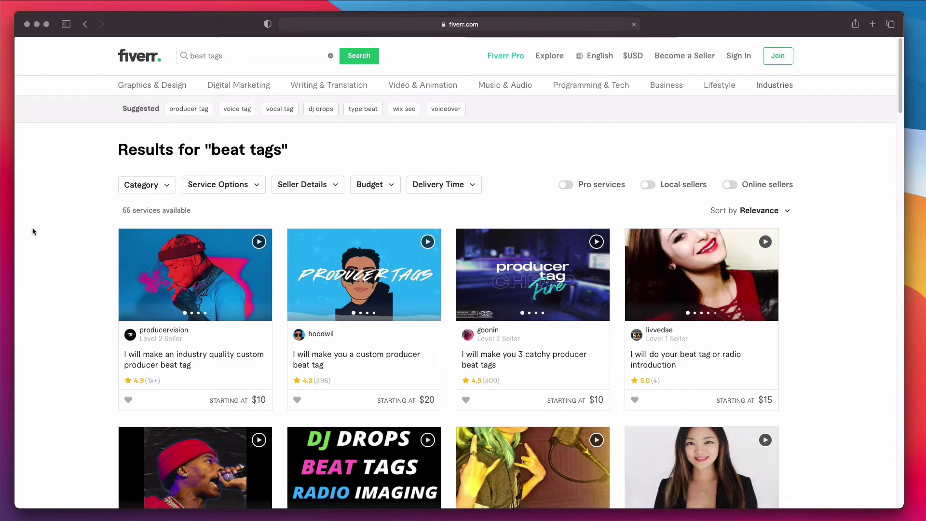
Scroll through the results and open the '3 catchy producer beat tags' gig
scroll(77, 225, down, 3)
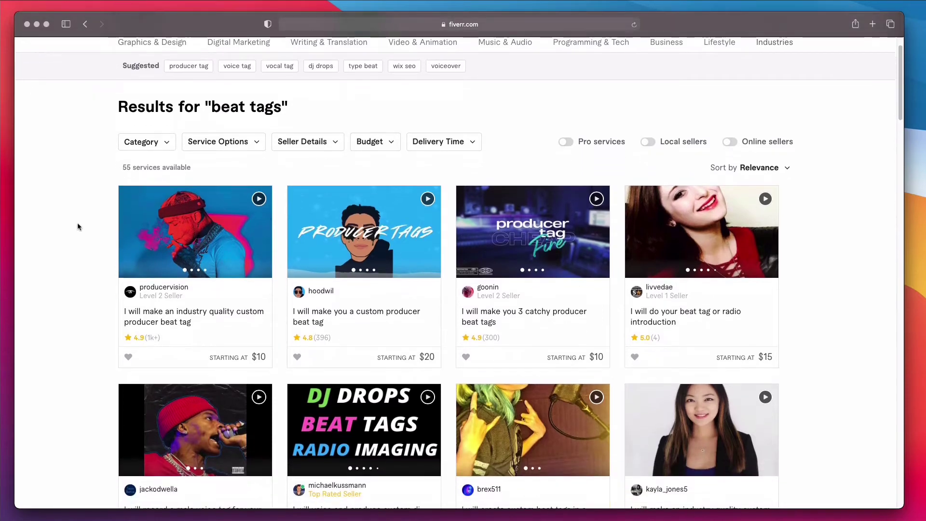
scroll(78, 226, down, 3)
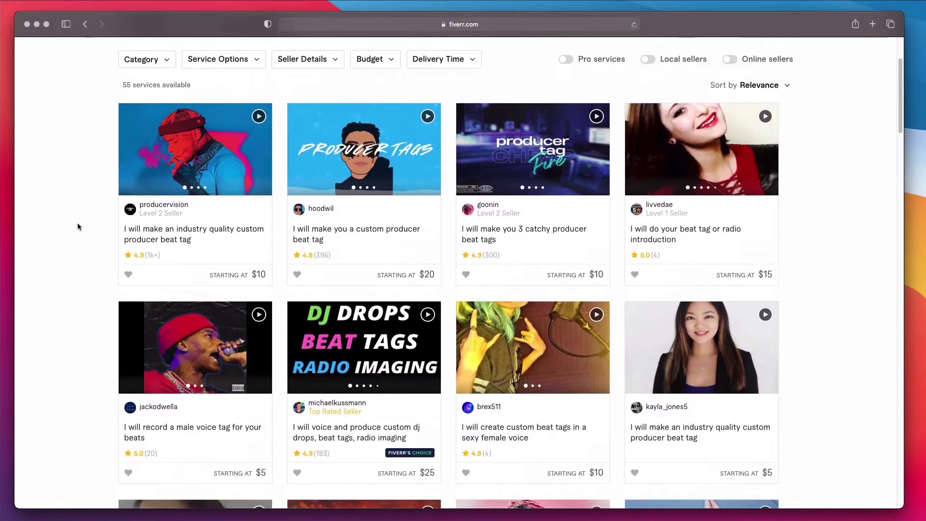
scroll(79, 226, down, 1)
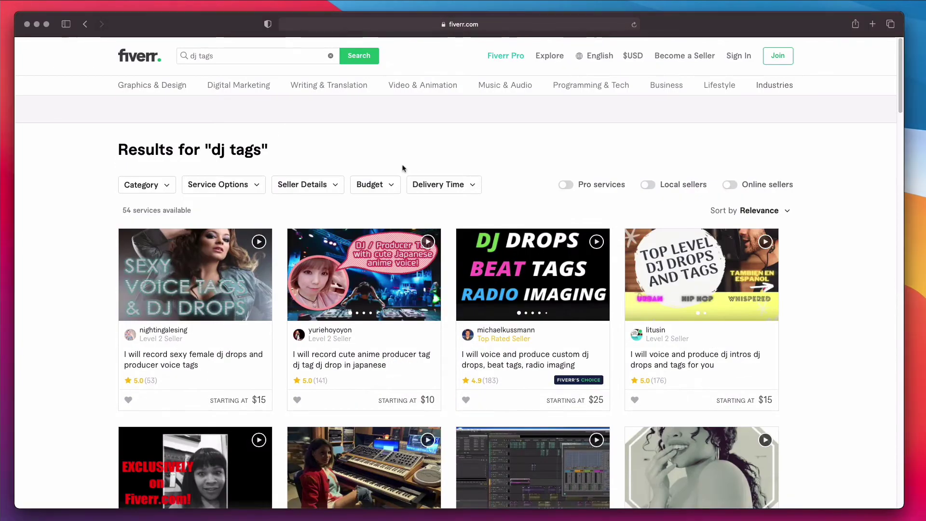
scroll(183, 204, down, 3)
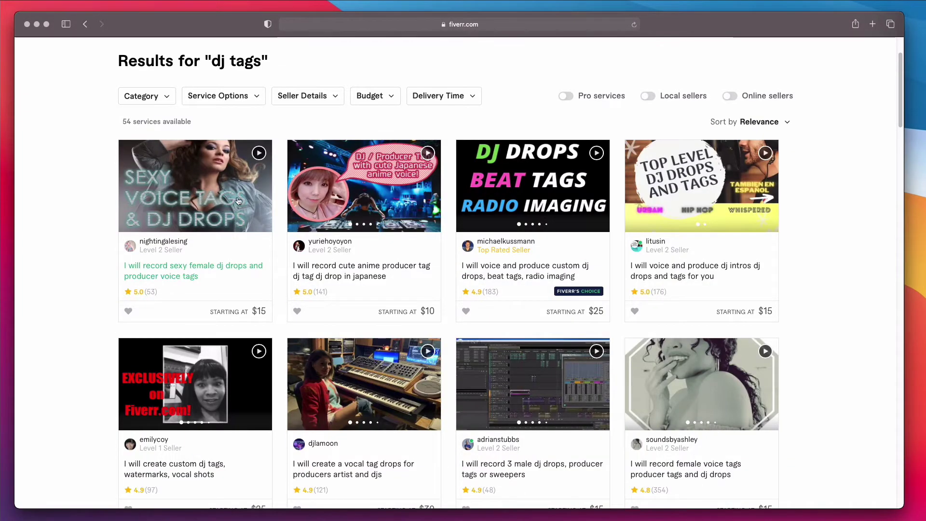
scroll(289, 198, down, 1)
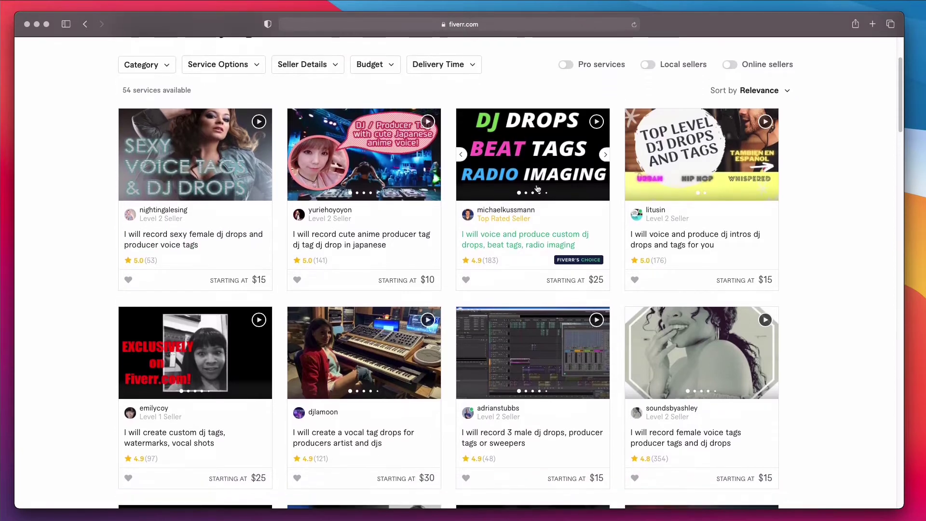
scroll(537, 187, down, 3)
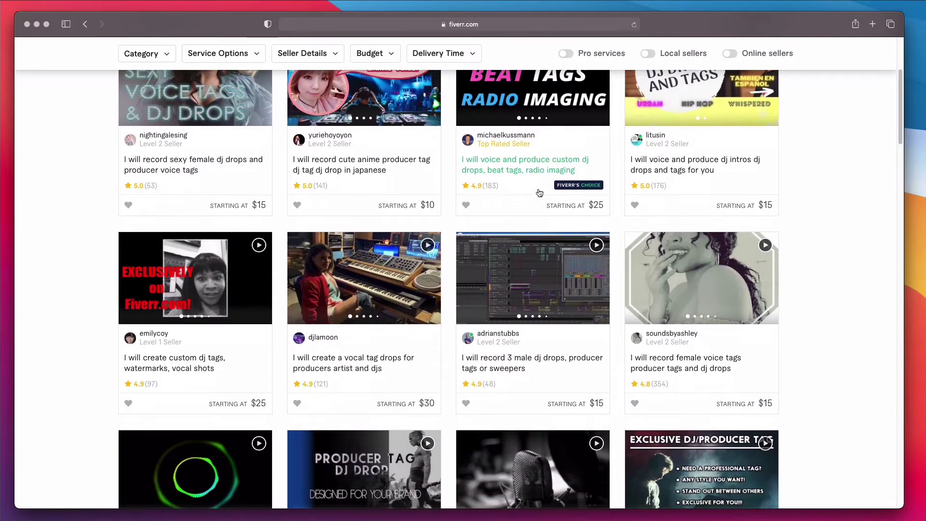
scroll(539, 192, down, 2)
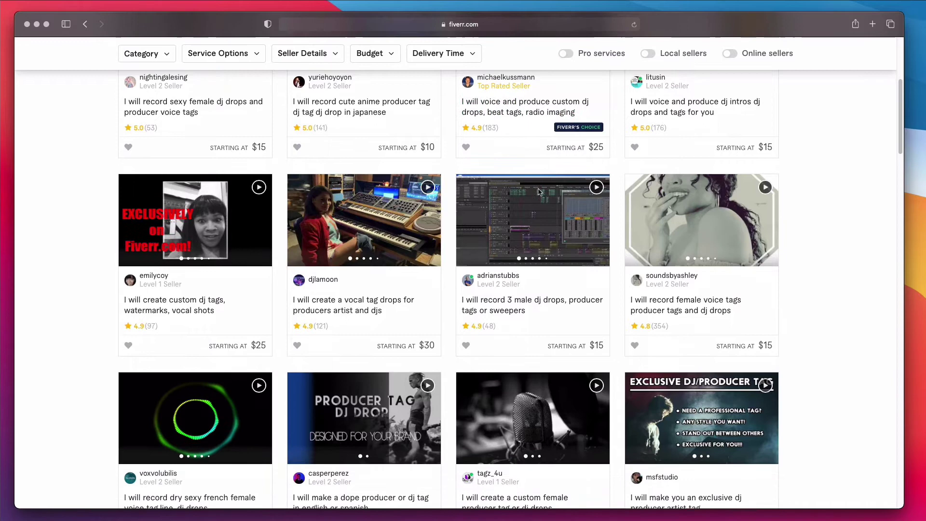
scroll(540, 192, down, 3)
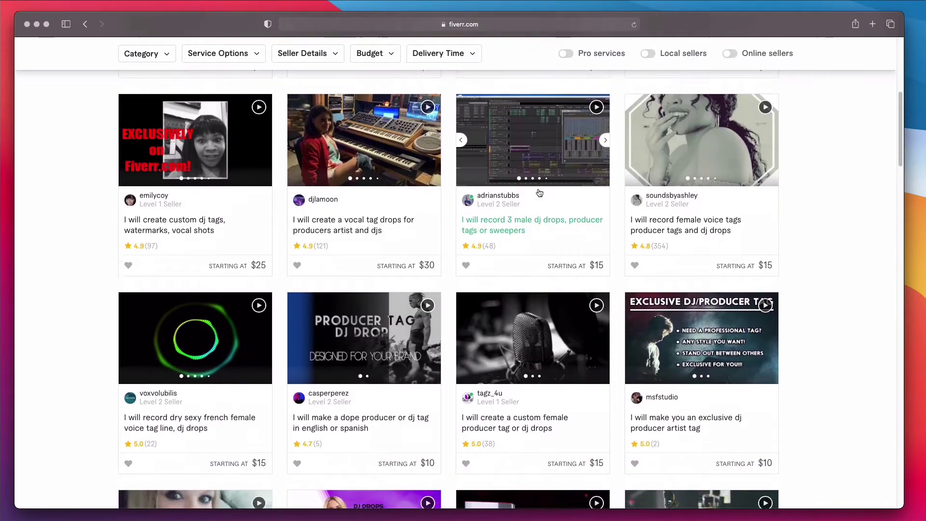
scroll(538, 190, down, 1)
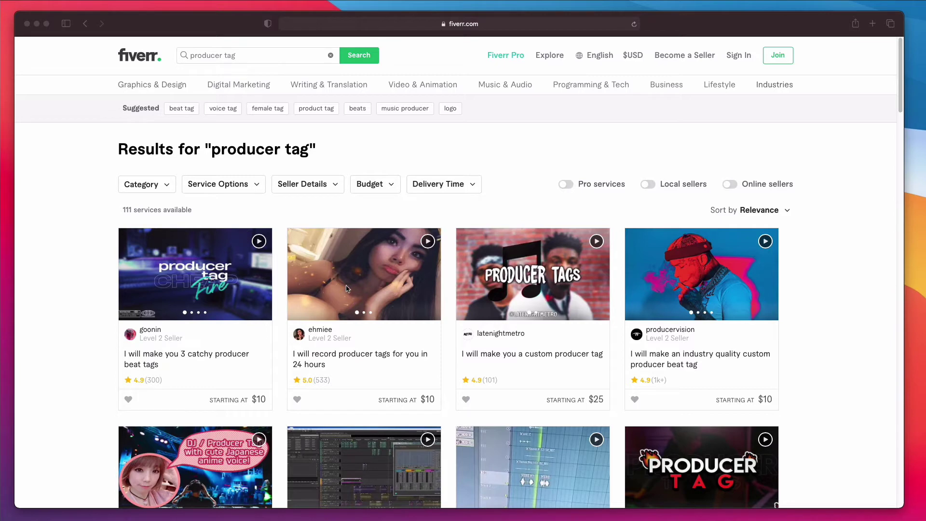
scroll(509, 289, down, 3)
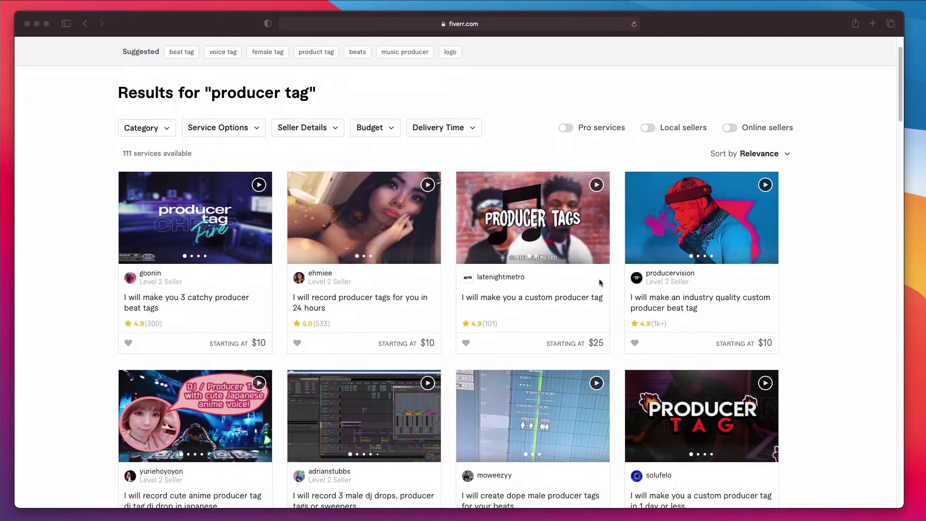
scroll(600, 283, down, 3)
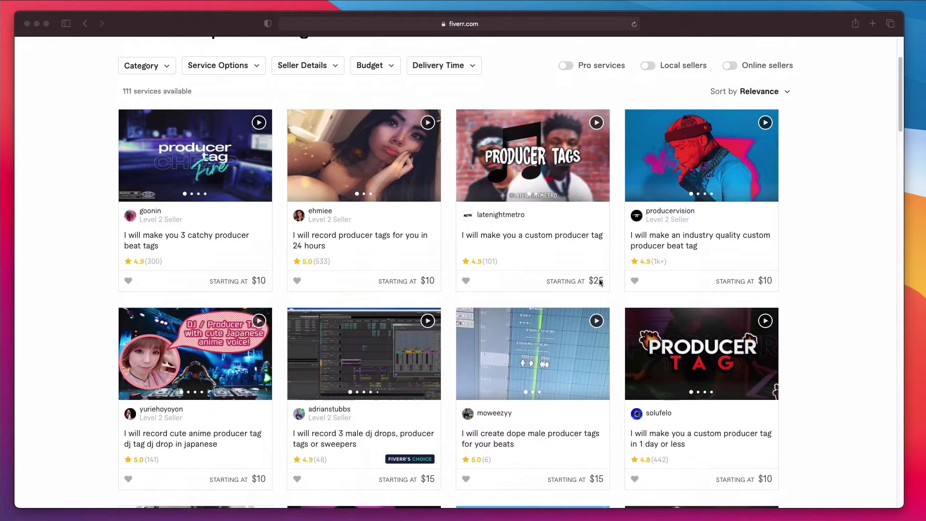
scroll(600, 282, down, 5)
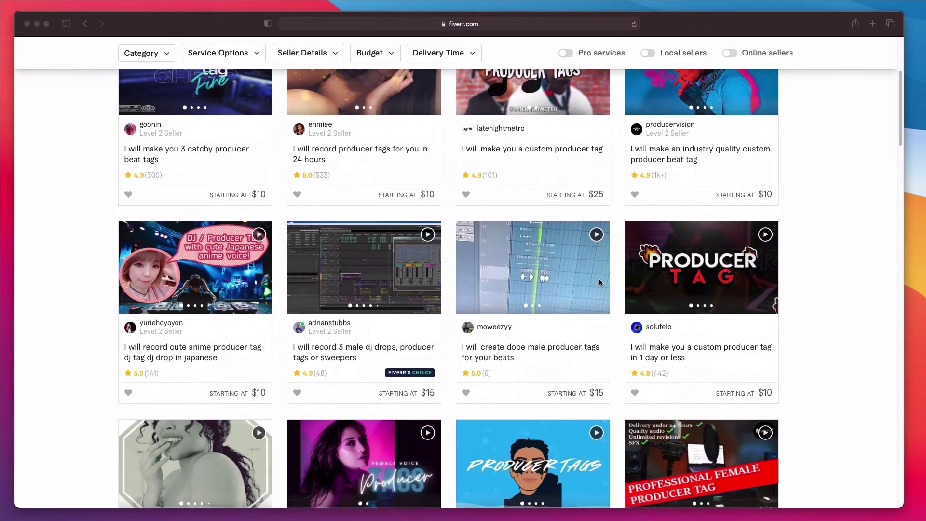
scroll(599, 282, down, 2)
click(188, 104)
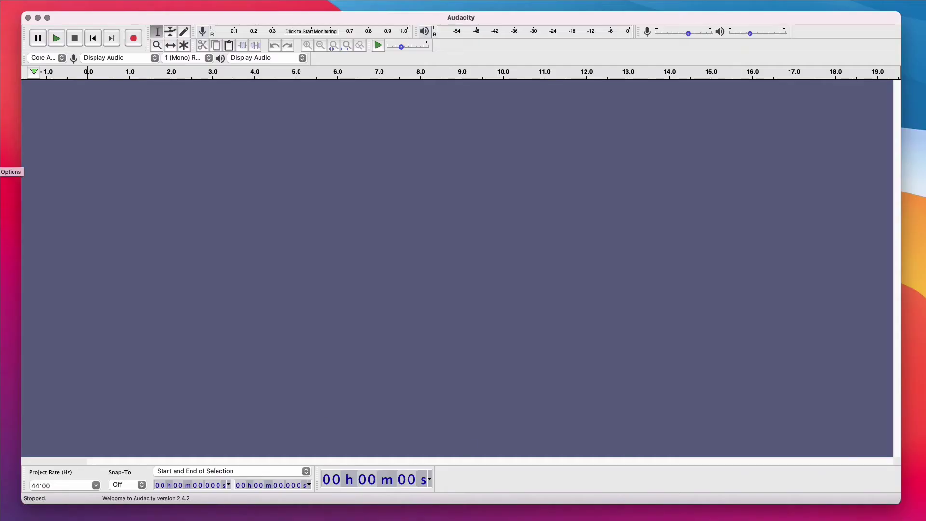
Import the 'Audio Tag - echo - Hip Hop Makers' WAV and place the cursor at its end
drag(835, 128, 388, 187)
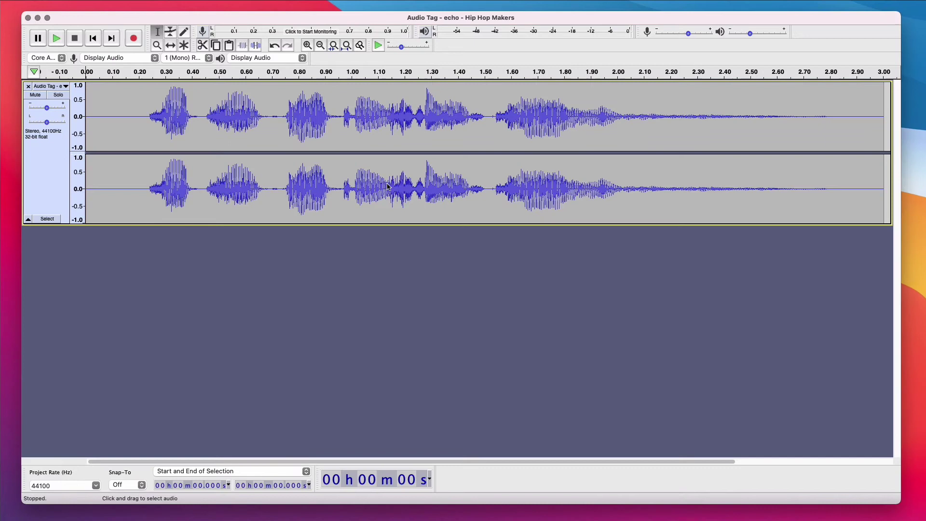
key(End)
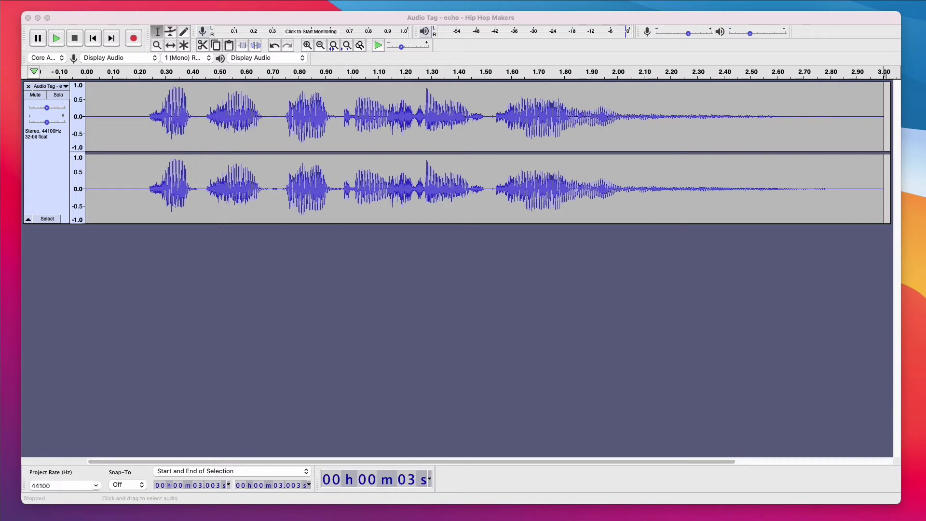
click(881, 86)
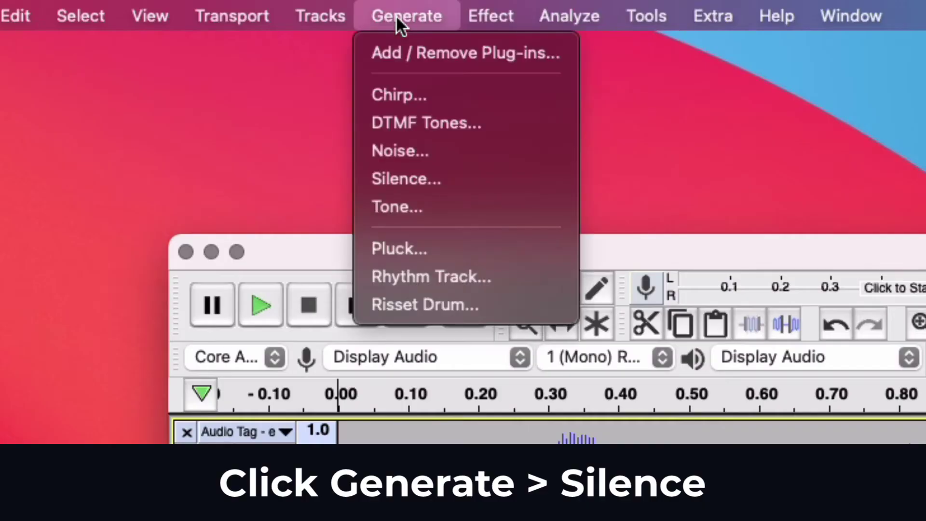
Generate 30.000 seconds of silence right after the voice tag
click(444, 181)
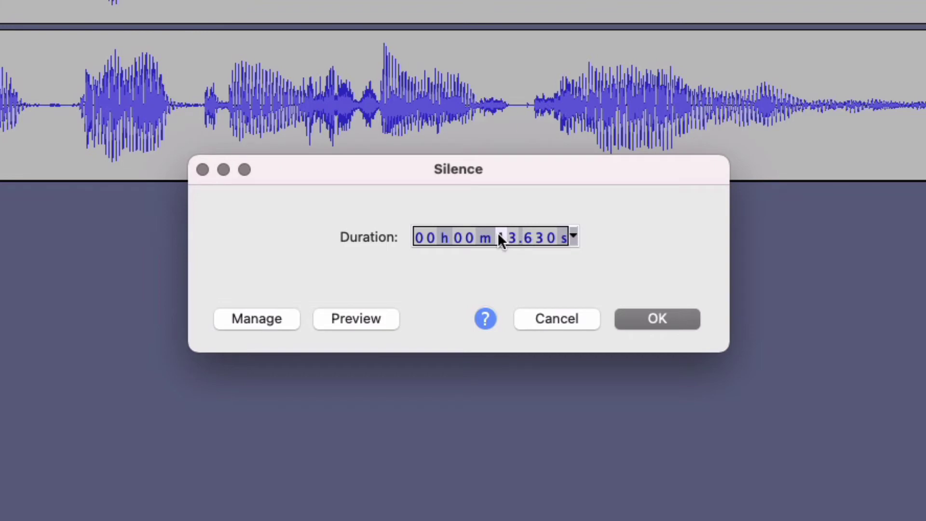
text(000)
click(637, 318)
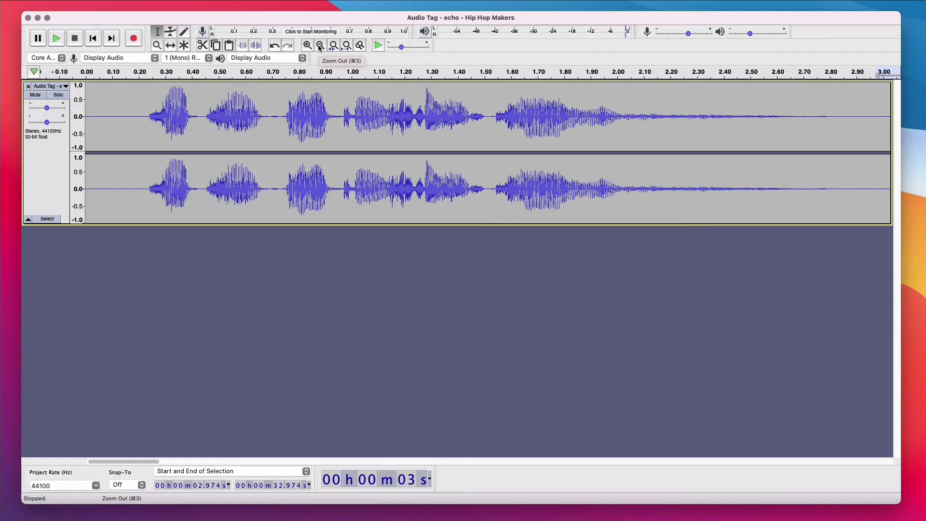
Zoom out, then select and copy the whole tag-plus-silence clip
click(320, 45)
click(320, 46)
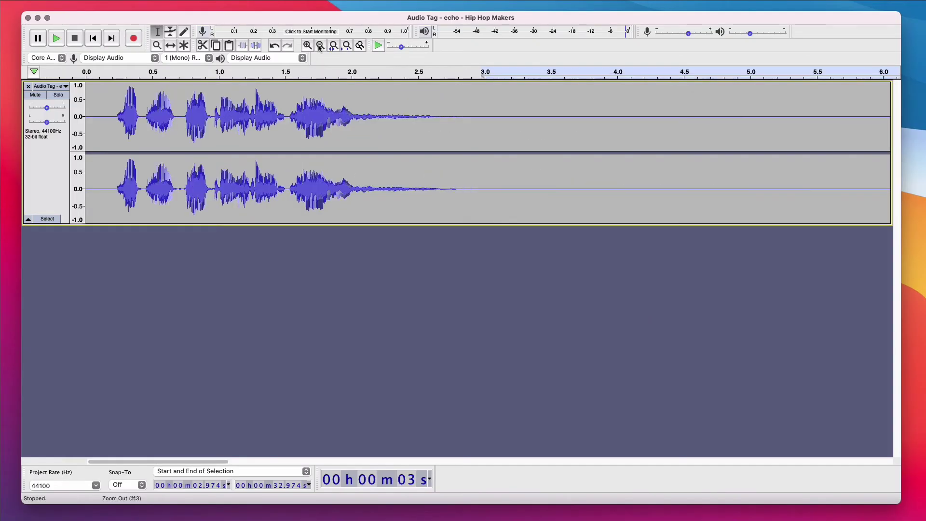
click(320, 45)
click(320, 45)
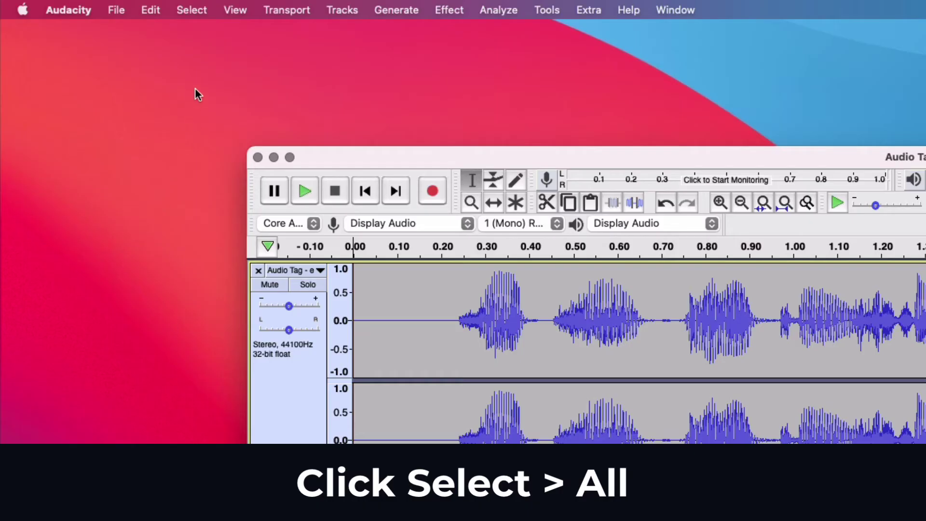
click(201, 13)
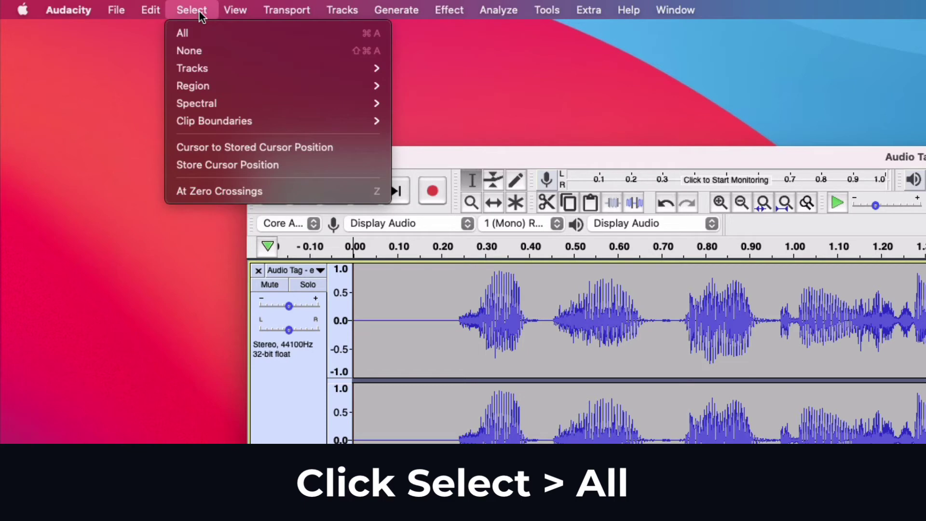
click(222, 36)
click(151, 11)
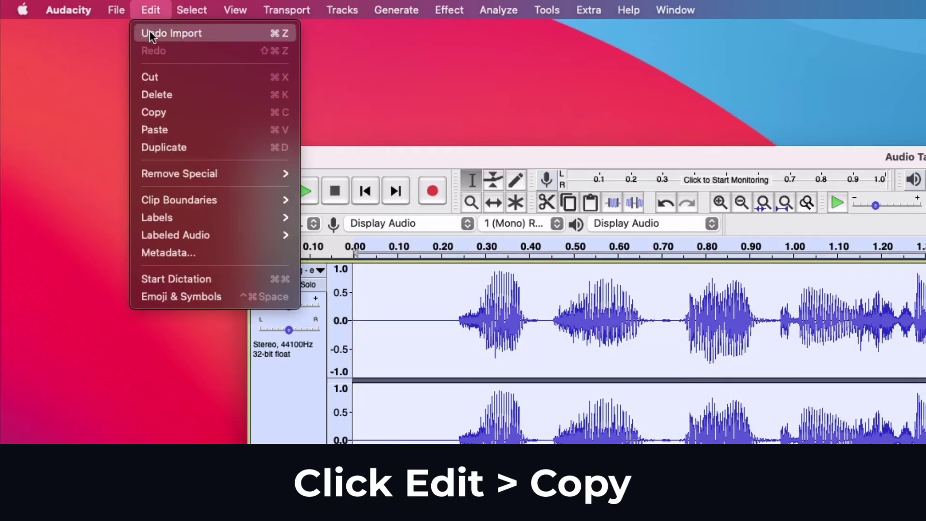
click(196, 111)
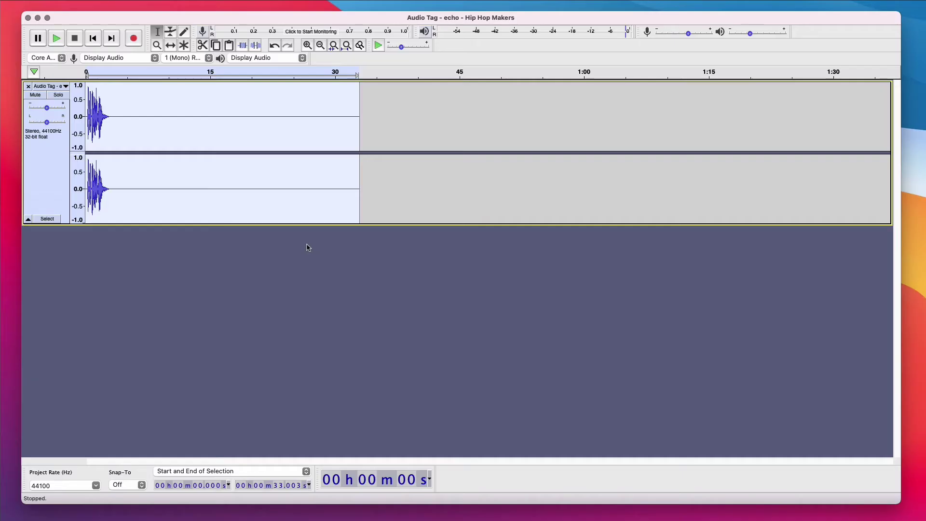
Paste the clip repeatedly at the track end to build six back-to-back copies
click(322, 273)
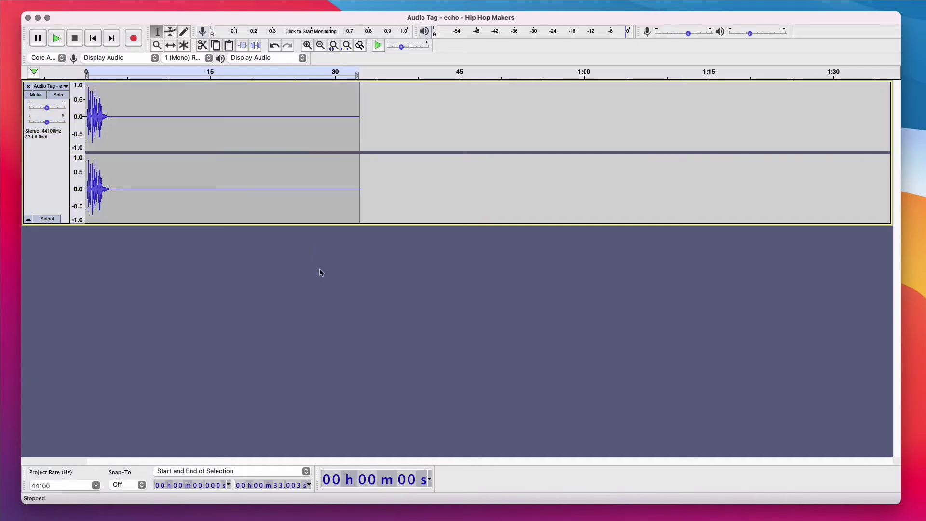
click(360, 137)
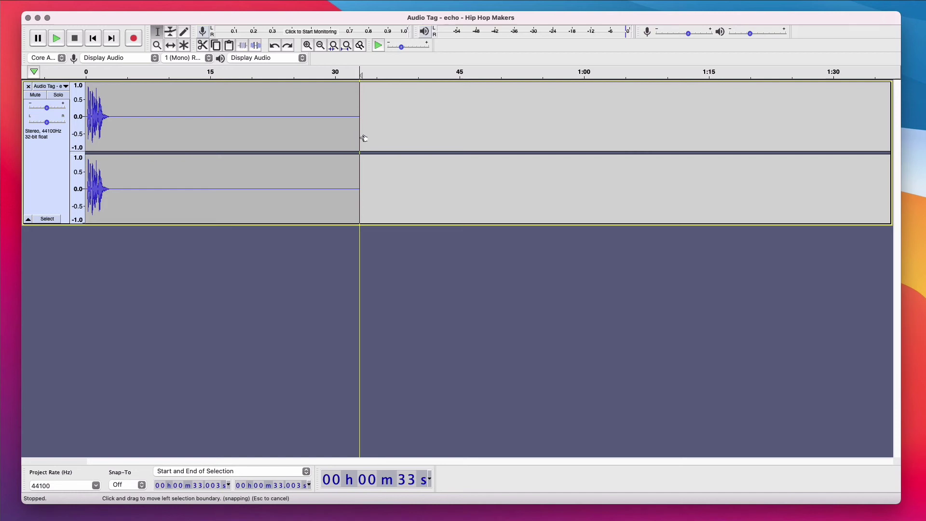
key(super+v)
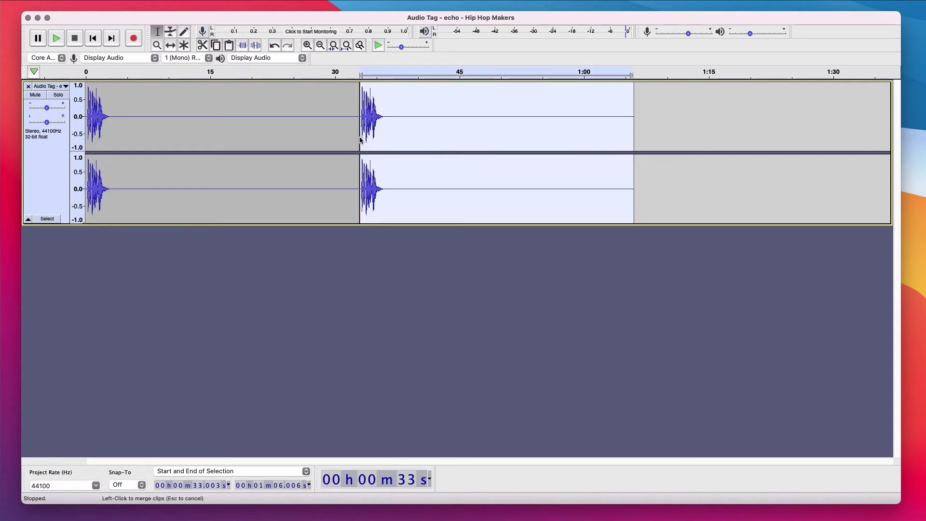
click(631, 127)
key(super+v)
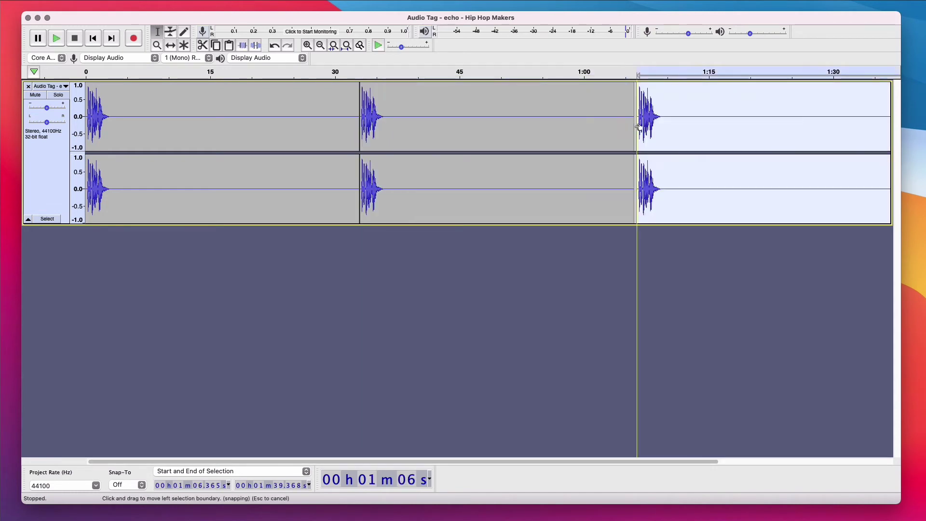
click(320, 45)
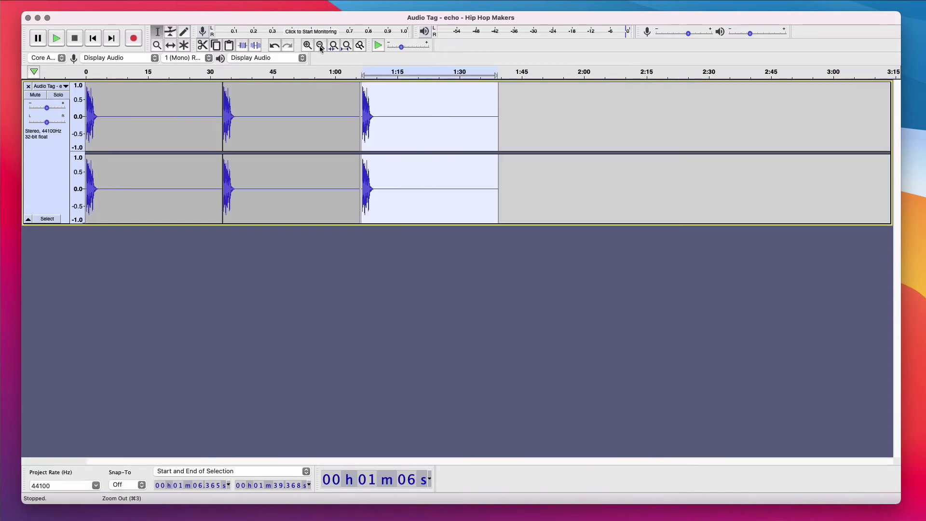
click(320, 45)
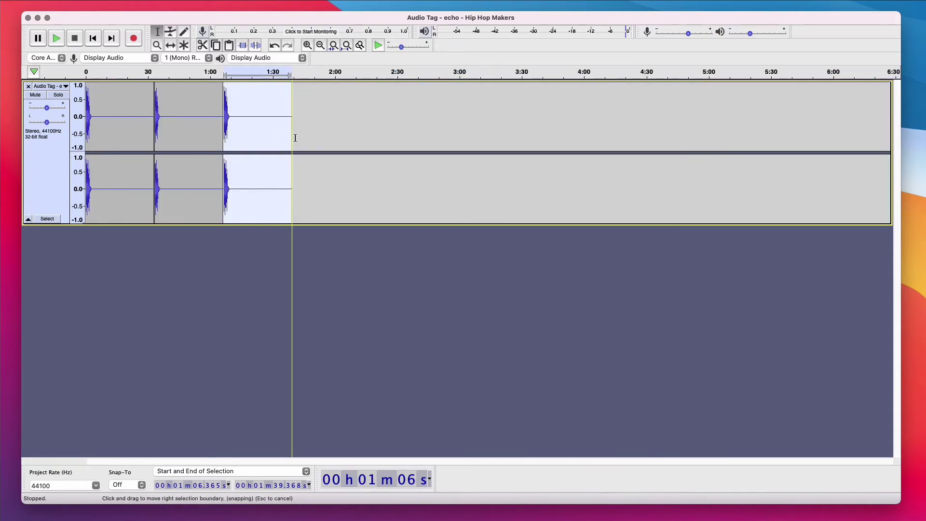
click(292, 139)
key(super+v)
key(super+v)
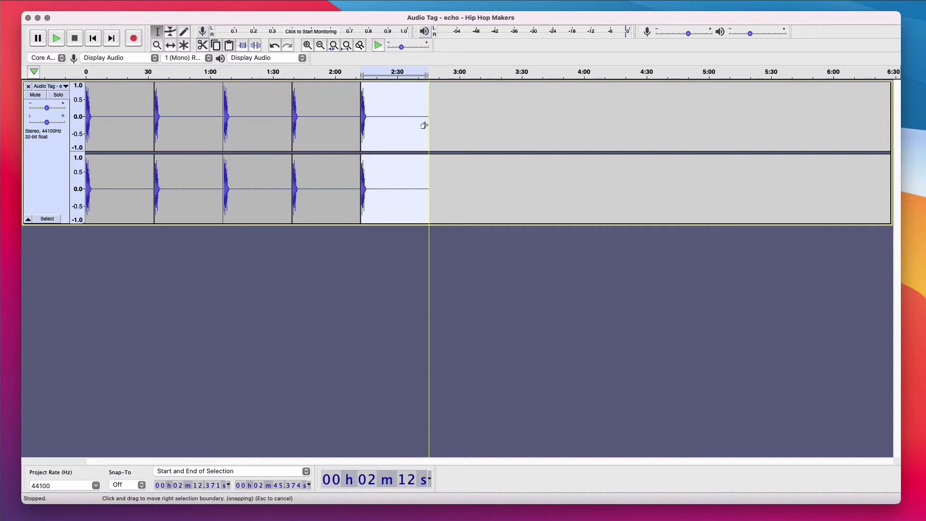
key(super+v)
click(449, 186)
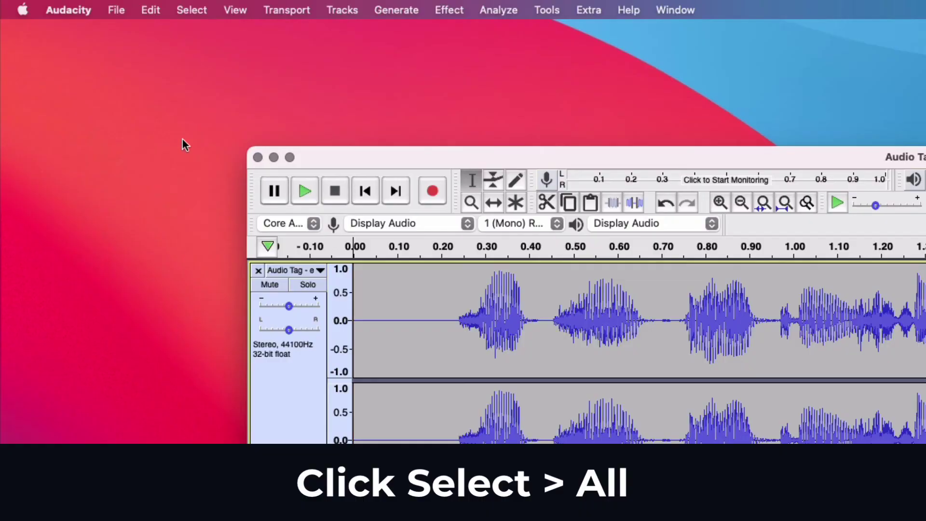
Copy all six copies and paste them after 3:20, extending the track to about 6:40
click(199, 10)
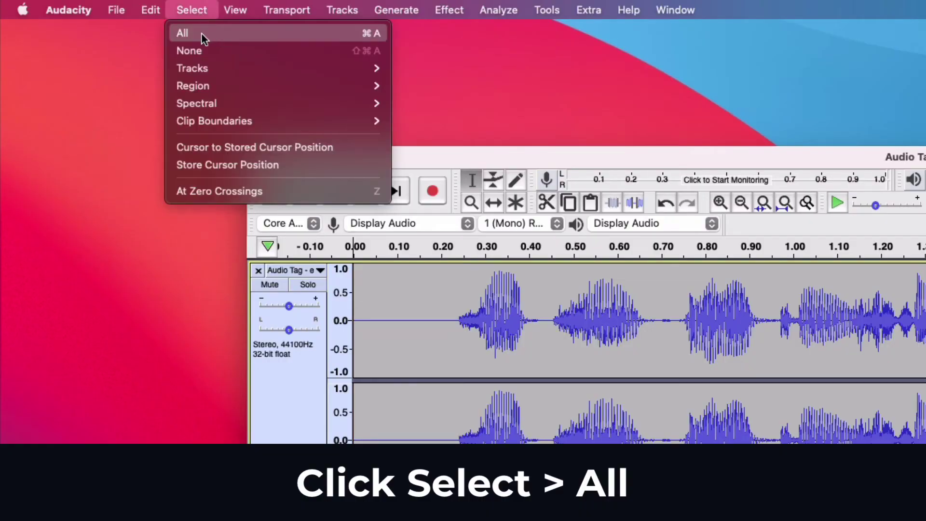
click(223, 38)
click(151, 10)
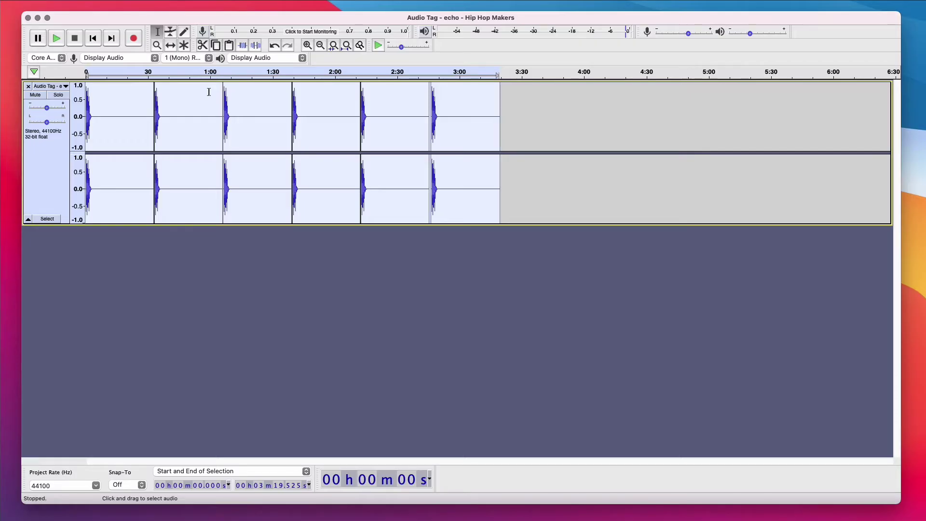
click(497, 129)
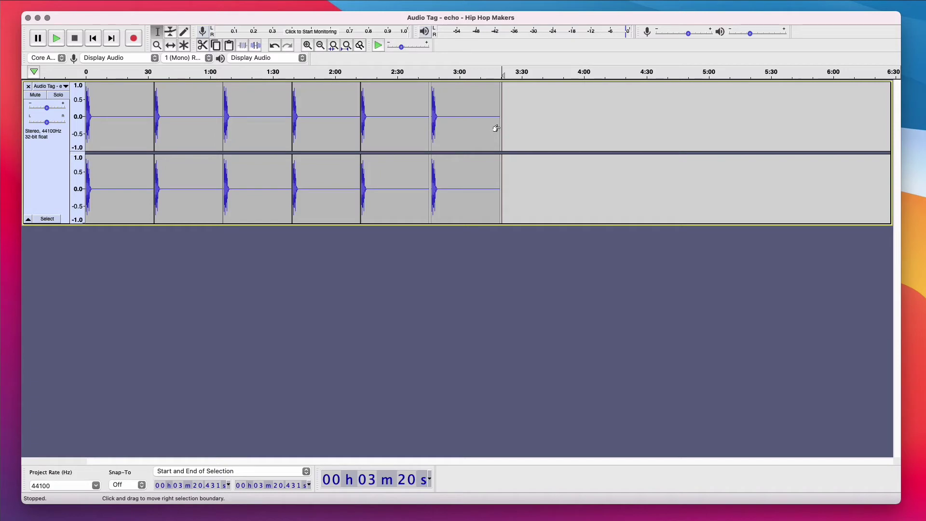
key(super+v)
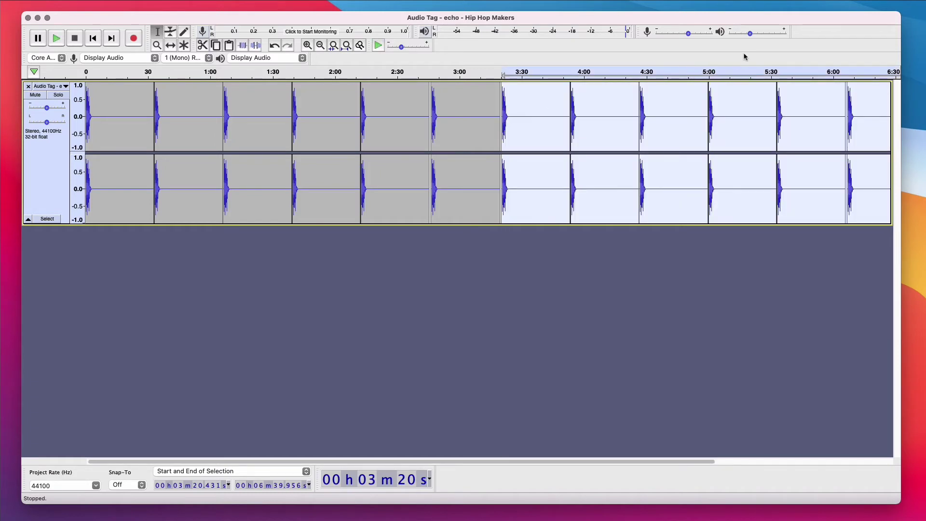
click(321, 45)
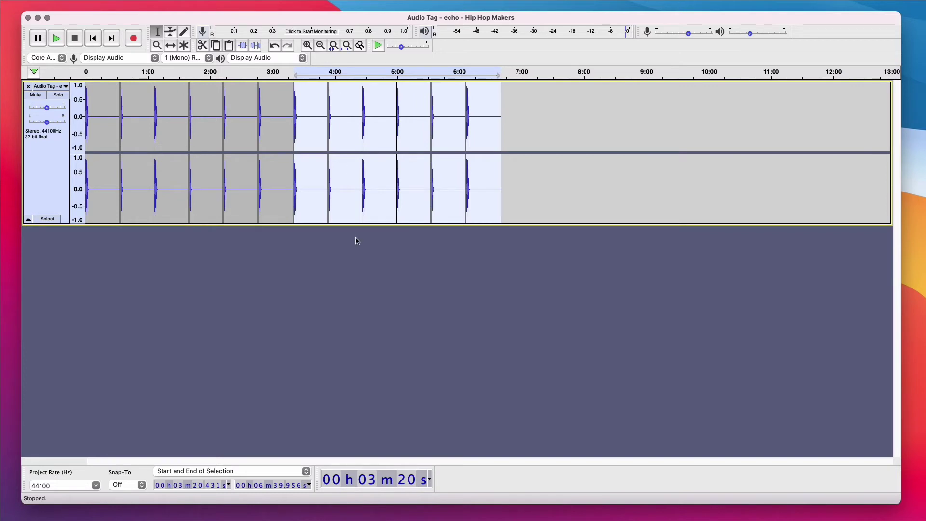
key(super+shift+a)
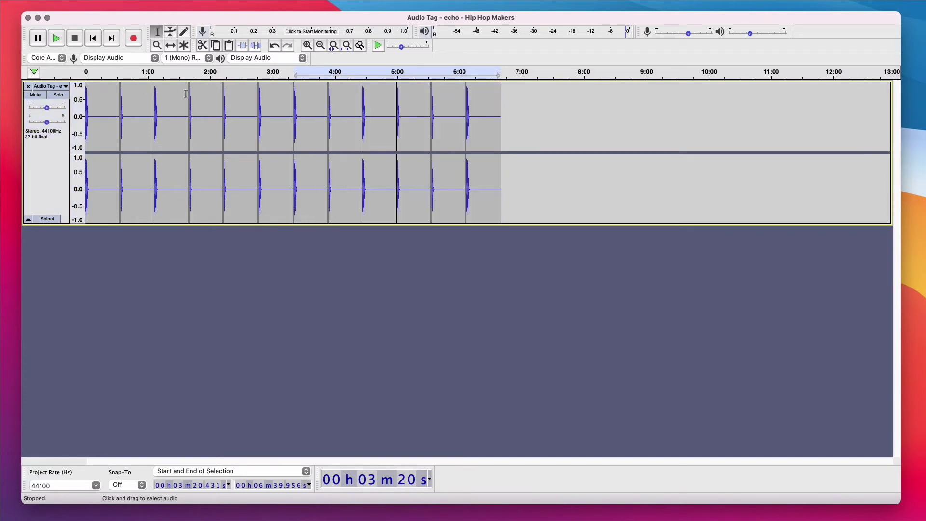
click(333, 46)
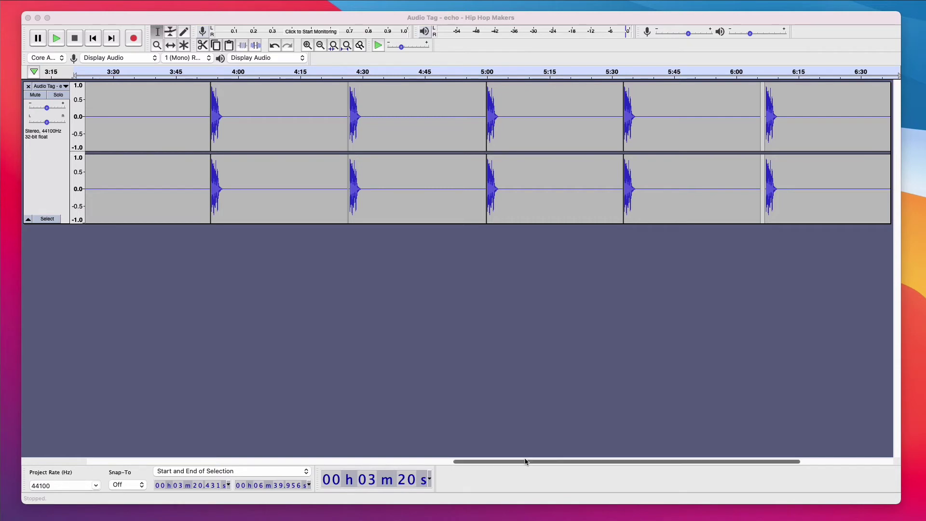
Generate 20 seconds of silence at 0:00, ahead of the first voice tag
drag(526, 462, 84, 112)
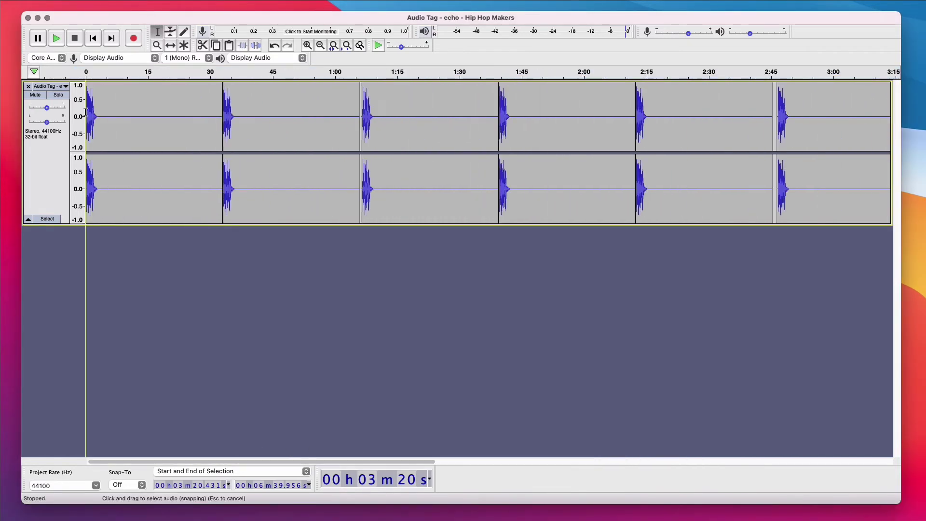
click(83, 113)
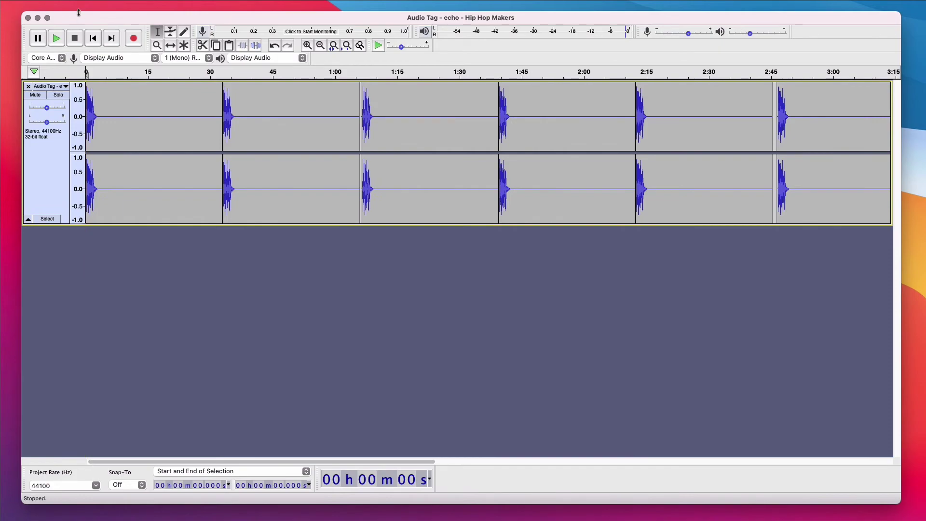
click(405, 15)
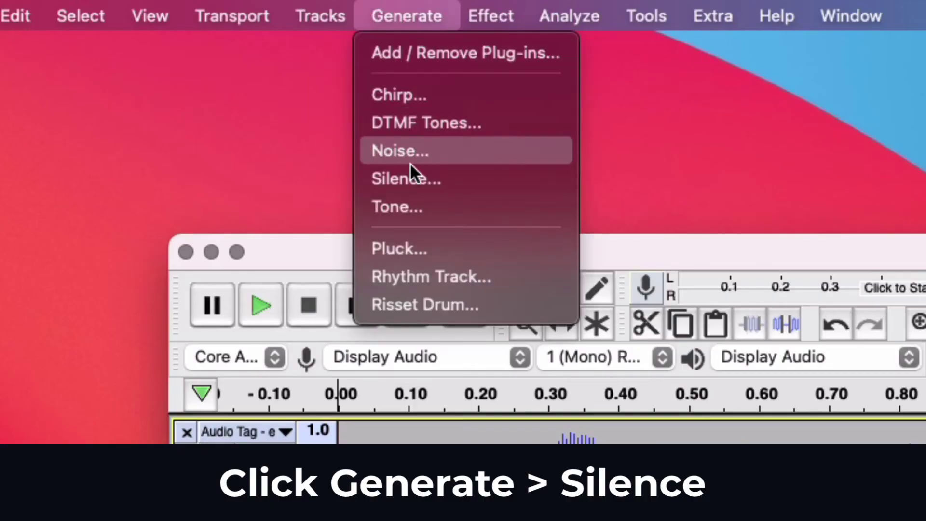
click(445, 182)
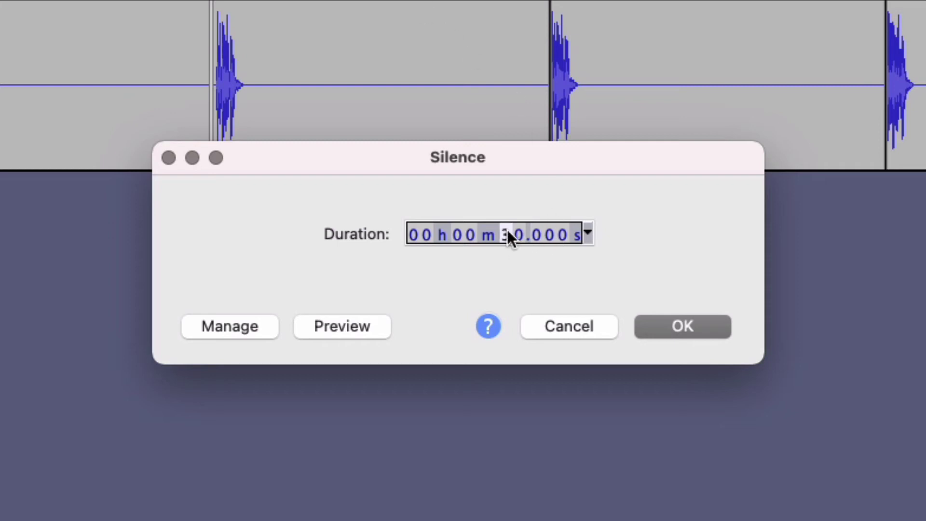
click(702, 320)
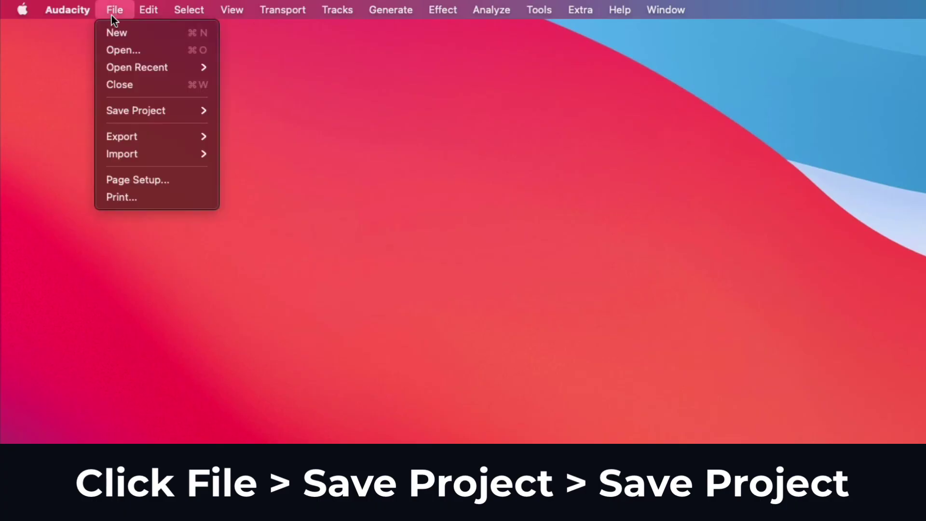
Save the project on the Desktop as 'Template - Custom Audio Tage.aup', dismissing the warning
mouse_move(139, 111)
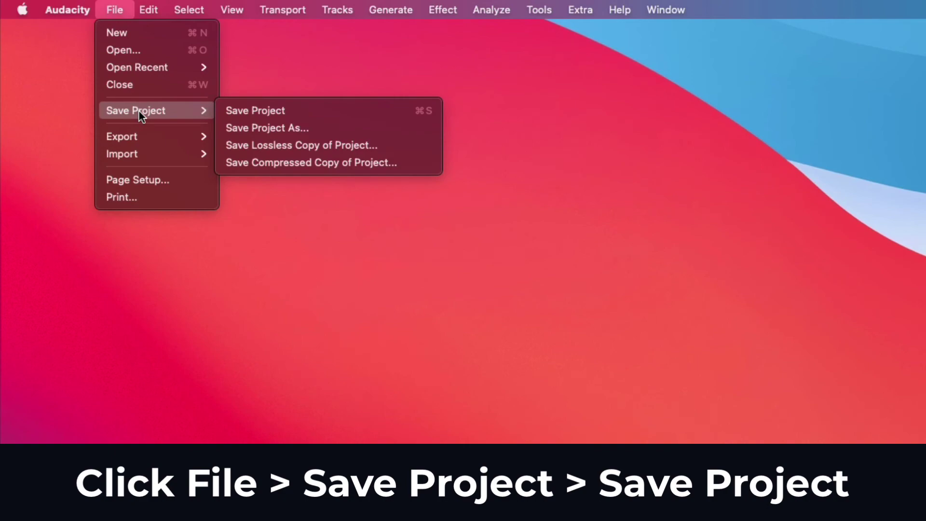
click(336, 120)
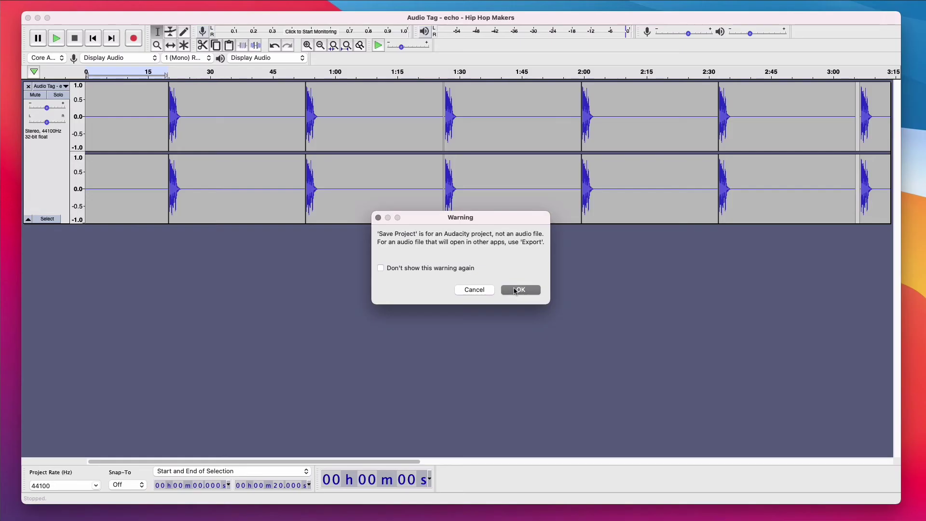
click(514, 290)
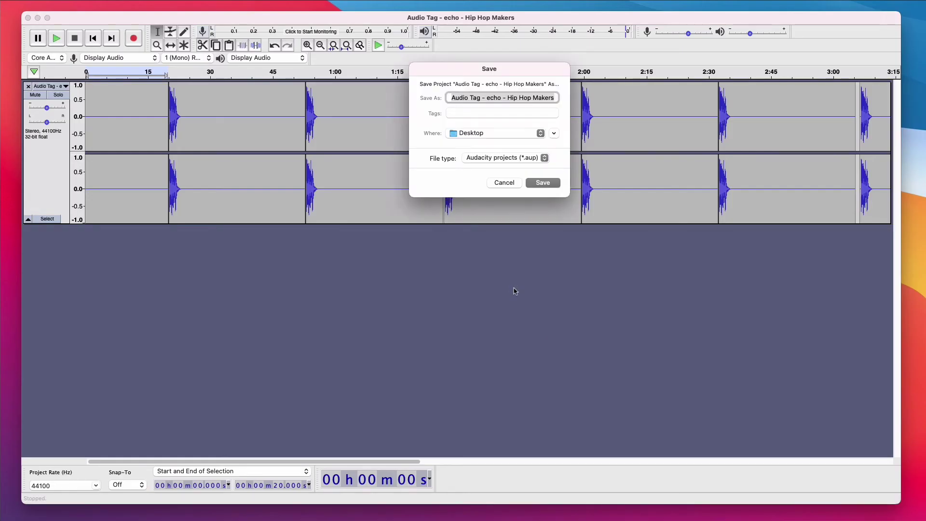
text(Template )
text(- Cu)
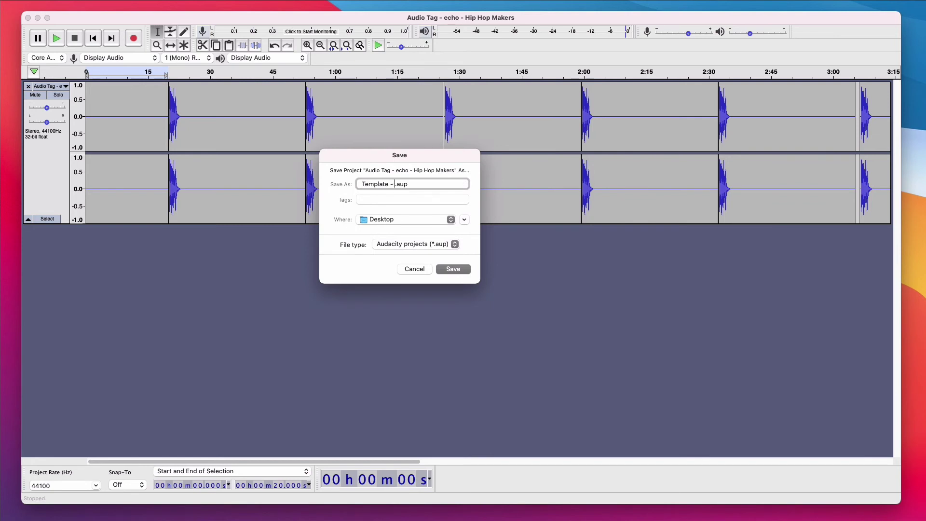
text(stom Audio Tage)
key(Return)
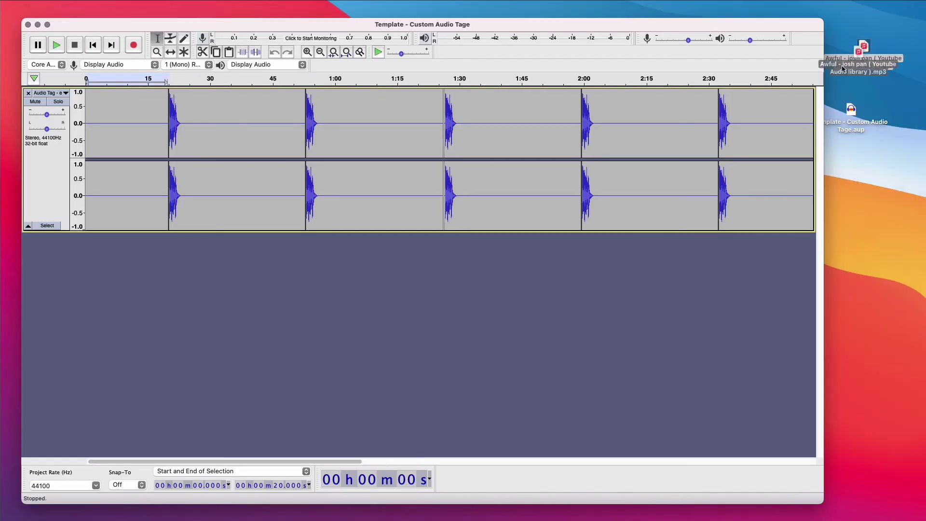
Import the beat MP3 as a second track and delete the tags after 3:35
drag(355, 313, 354, 313)
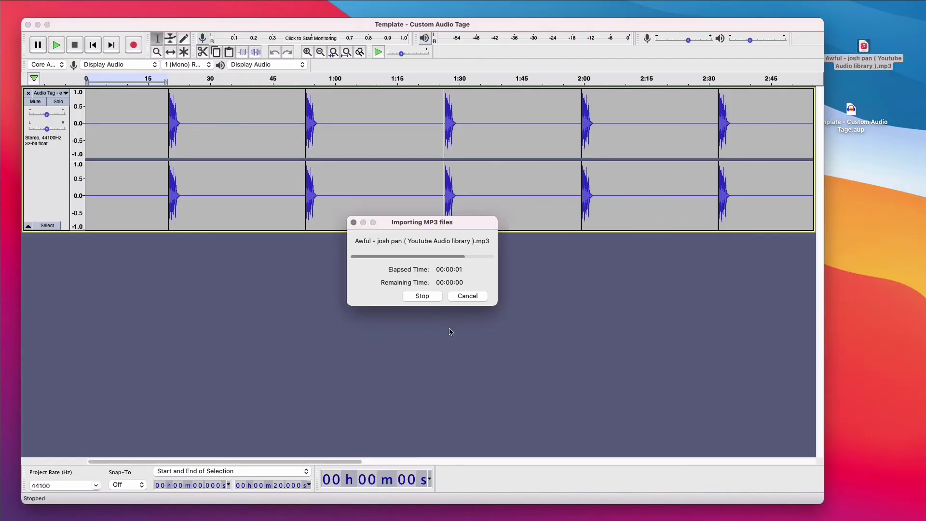
drag(815, 499, 908, 507)
click(114, 145)
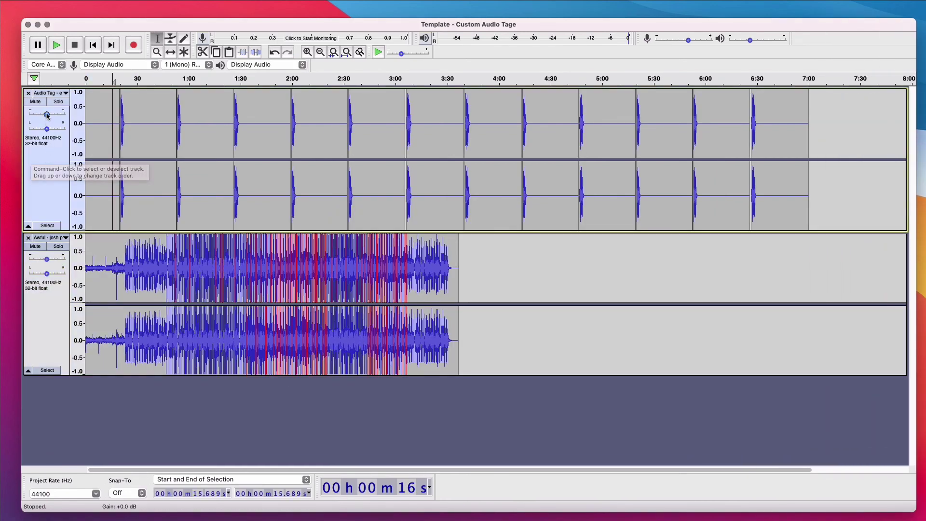
mouse_move(47, 117)
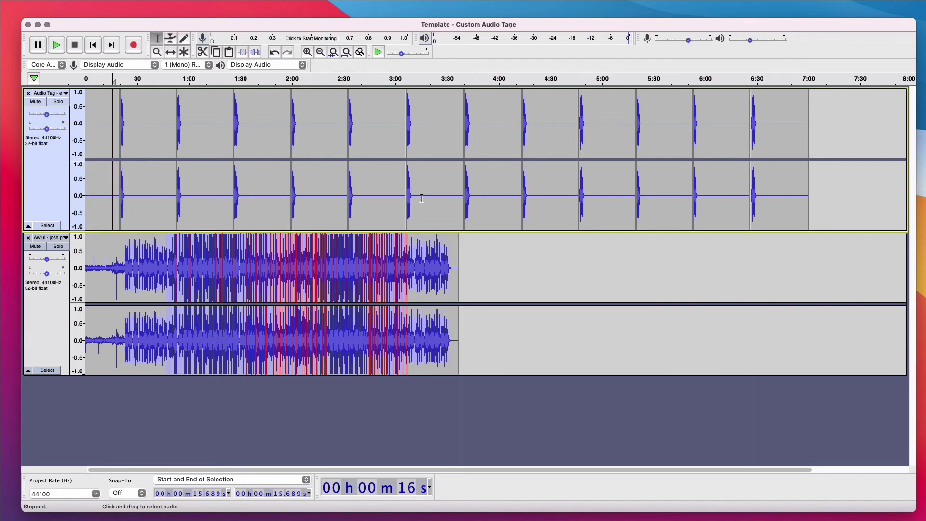
drag(454, 200, 923, 294)
key(Delete)
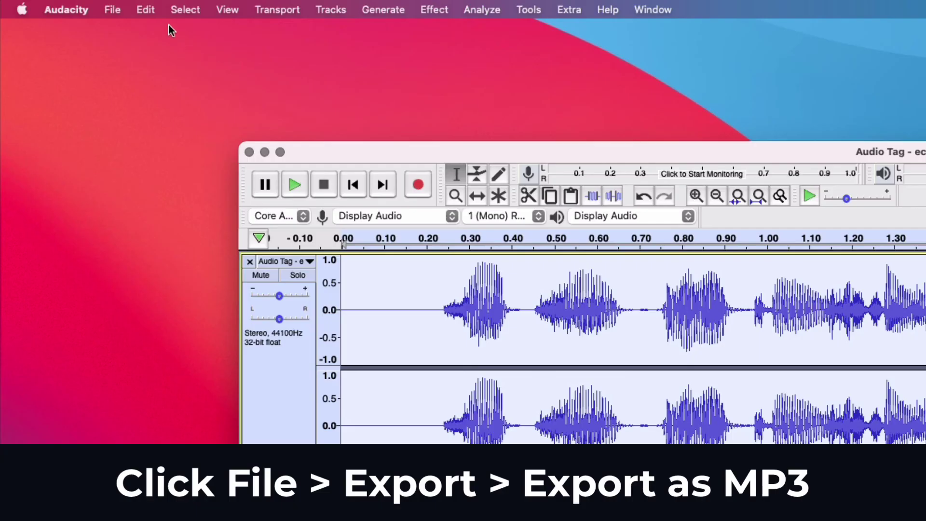
Export the mix to the Desktop as 'Beat Test.mp3', accepting the mixdown and metadata prompts
click(113, 10)
mouse_move(175, 134)
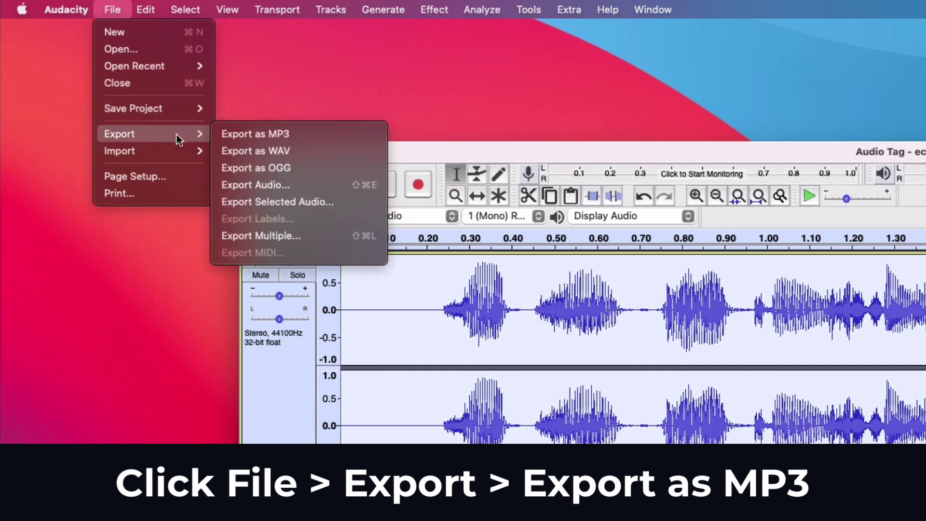
click(319, 133)
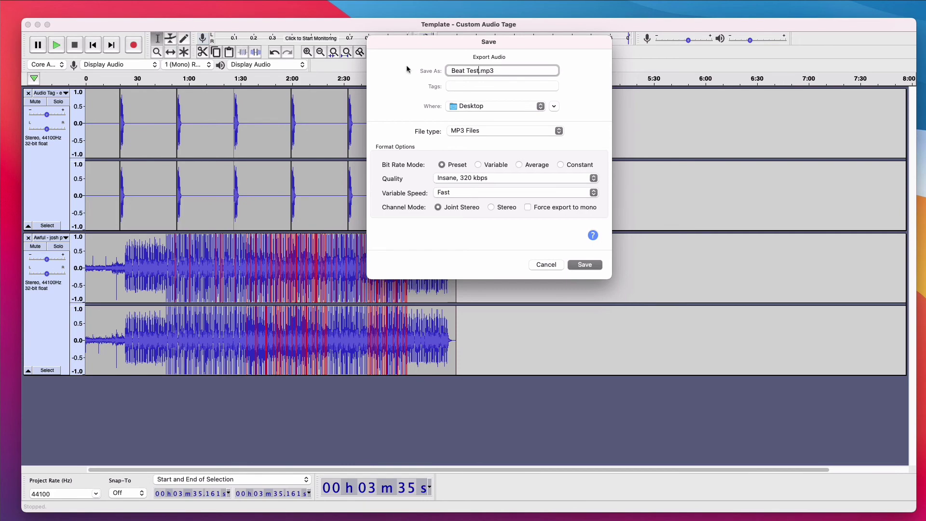
click(582, 265)
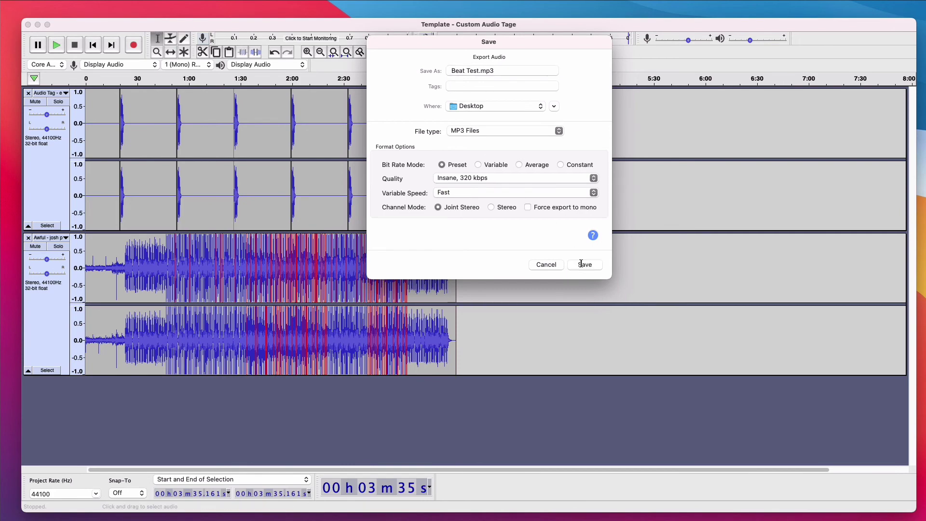
click(542, 289)
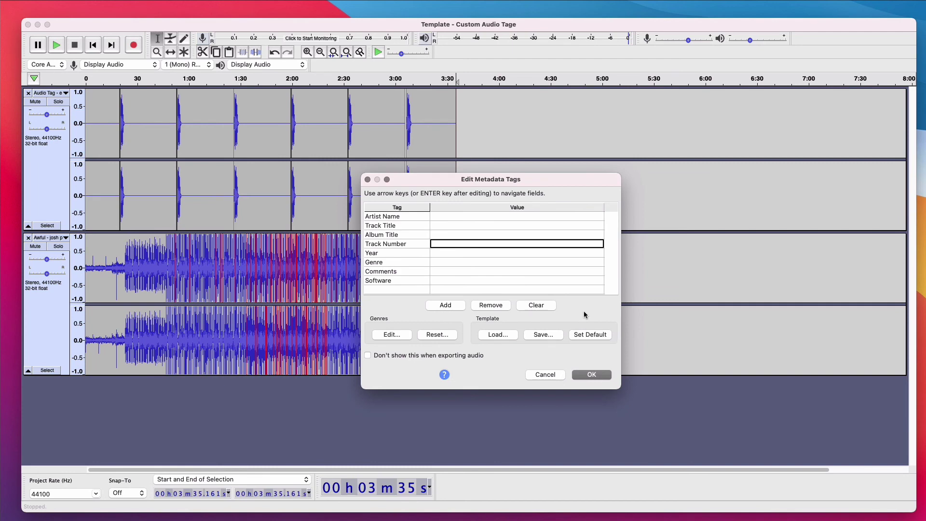
click(593, 376)
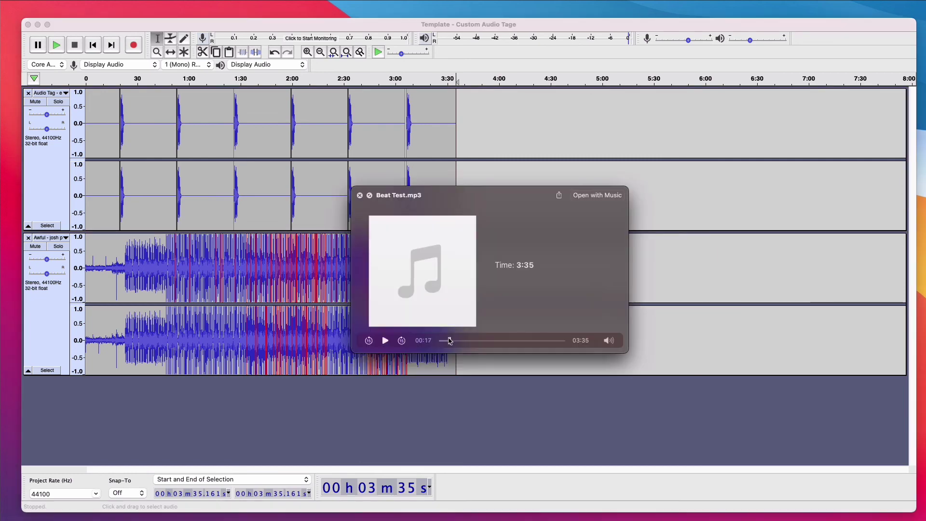
click(386, 341)
Close the MP3 preview, then close the template project and answer the save prompt
key(space)
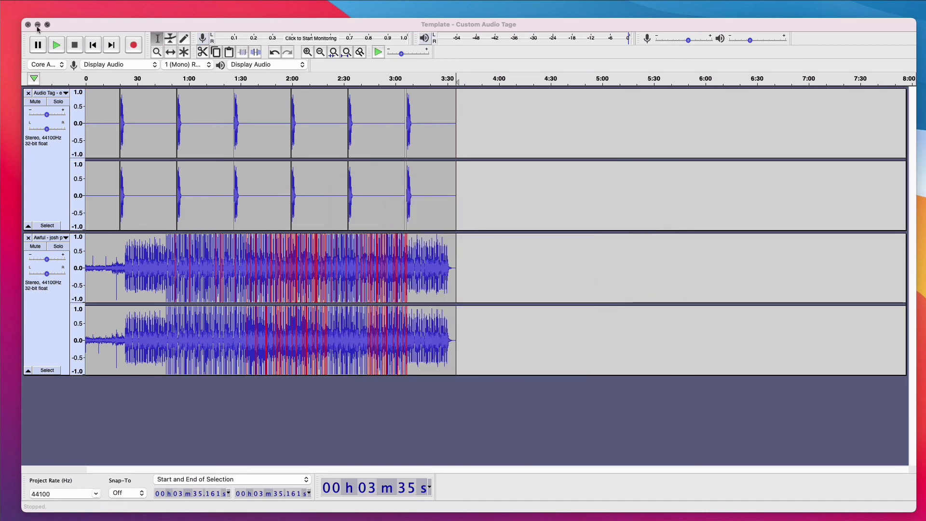
click(28, 25)
click(478, 172)
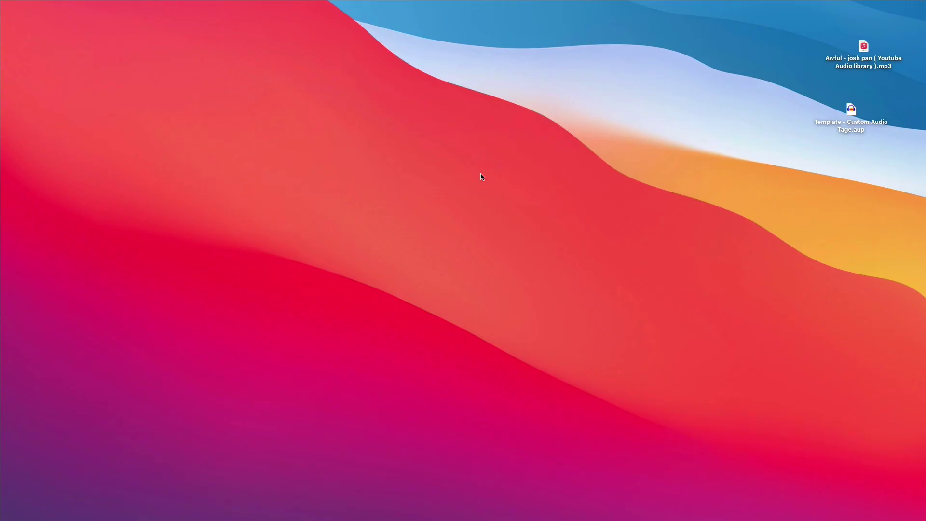